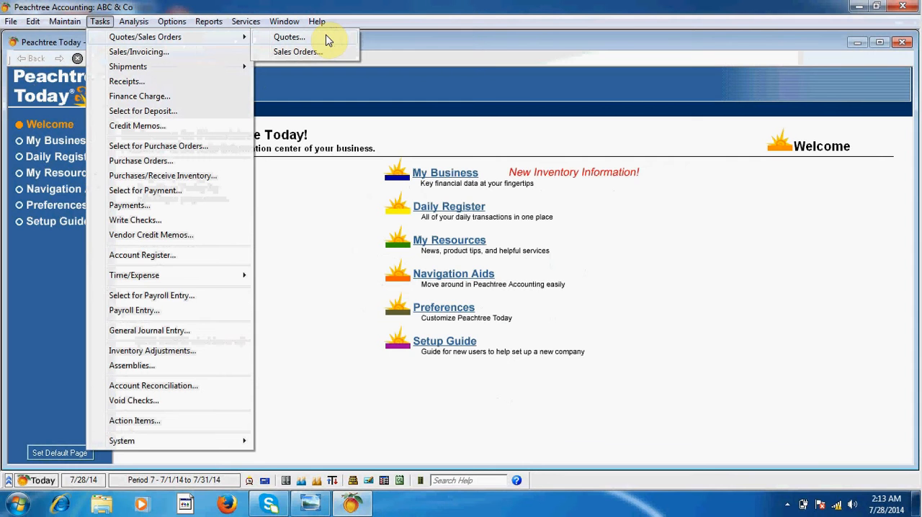
Step: Open a new sales quote and choose the listed customer as the one to bill
click(317, 37)
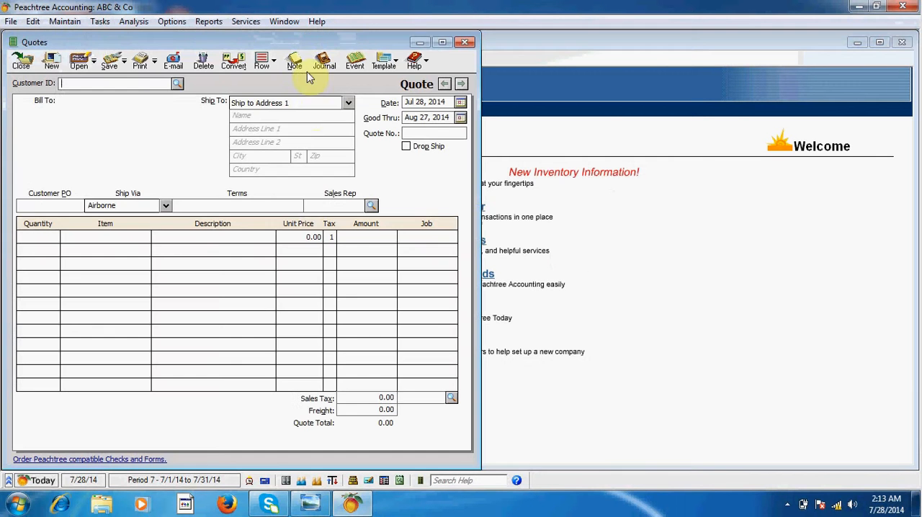
drag(204, 44, 344, 55)
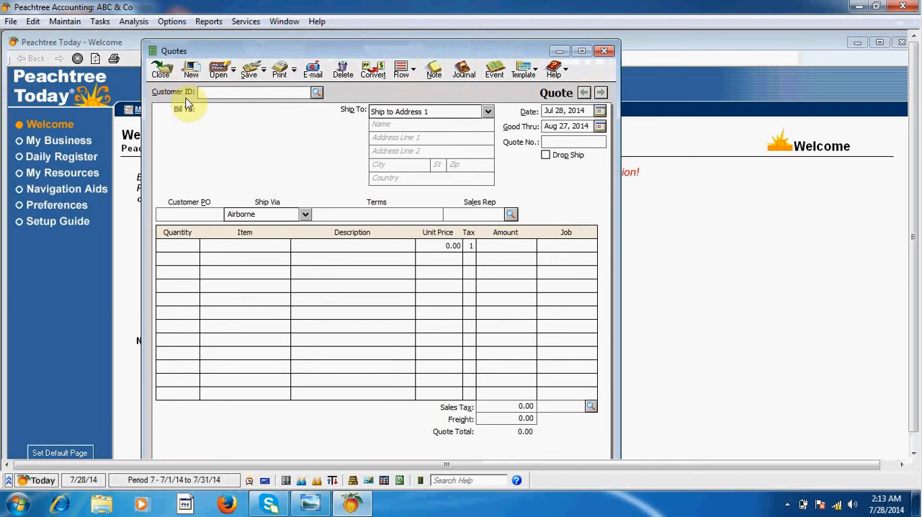
click(317, 92)
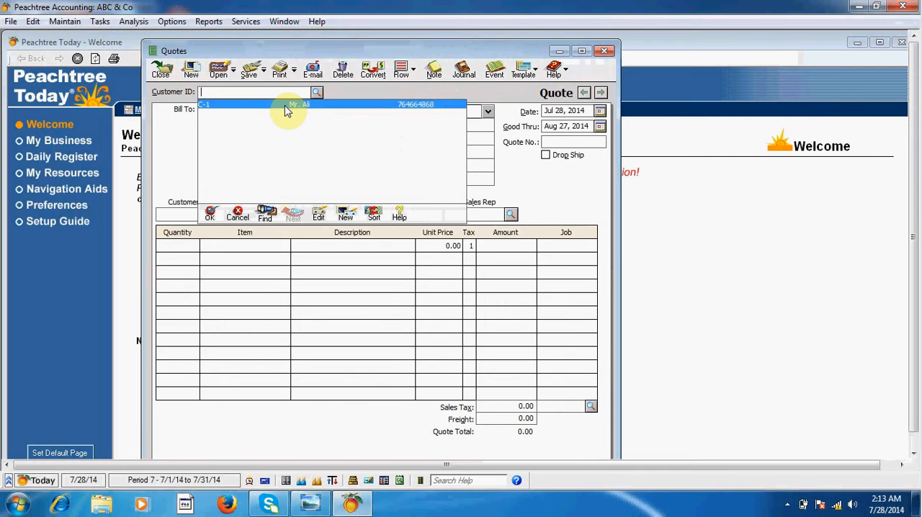
double_click(284, 105)
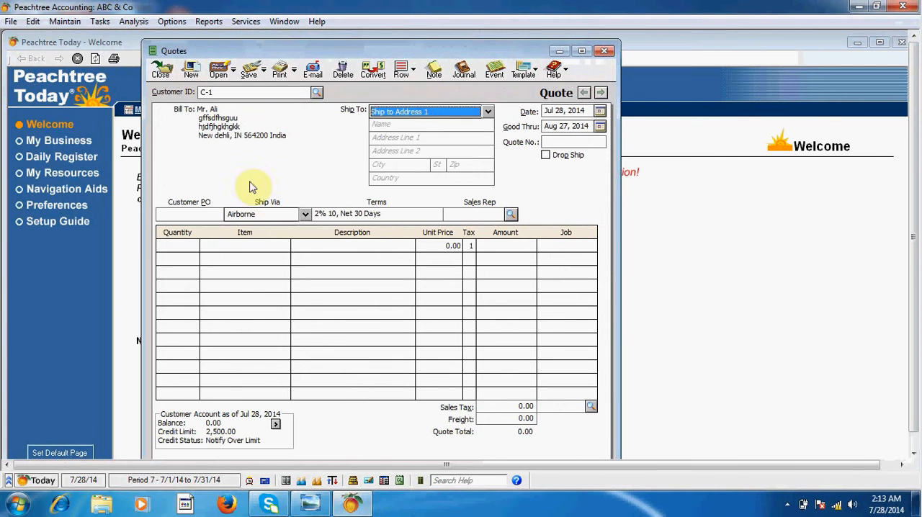
Step: Add a first line to the quote with quantity 200 of inventory item Inv-1
click(176, 245)
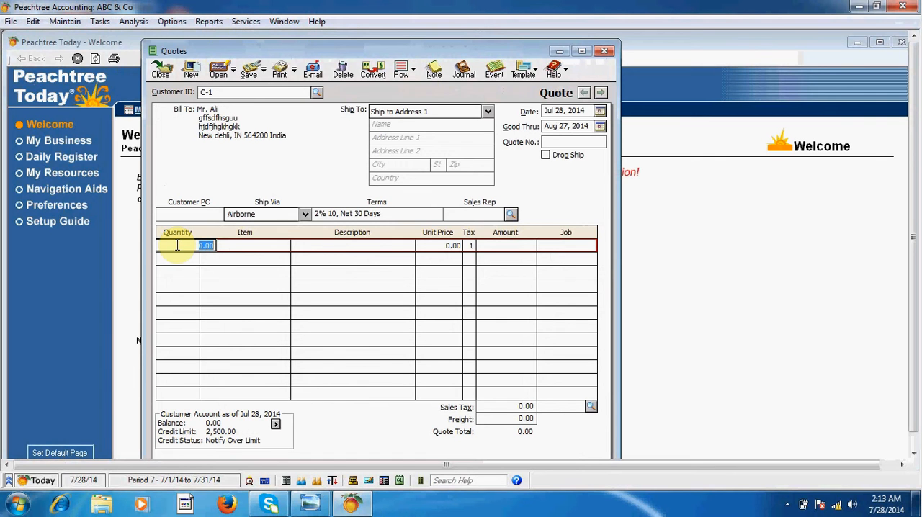
text(2)
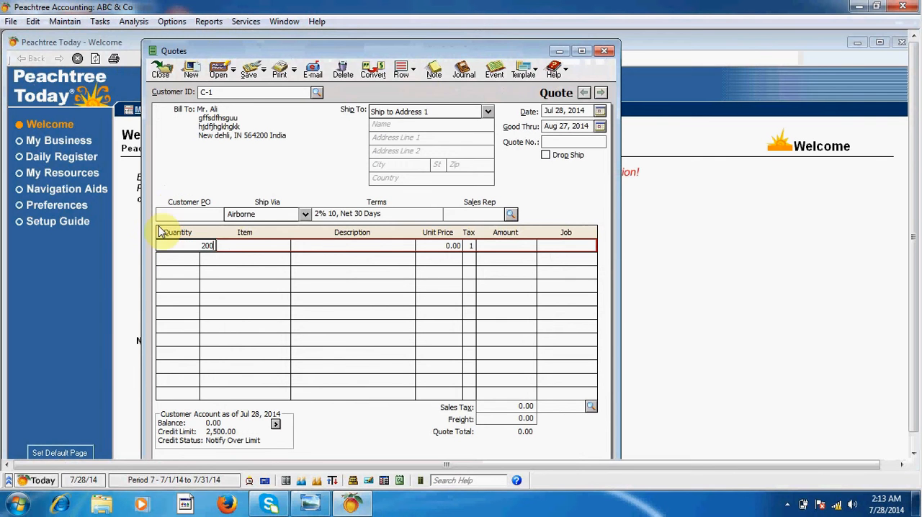
click(247, 245)
click(284, 247)
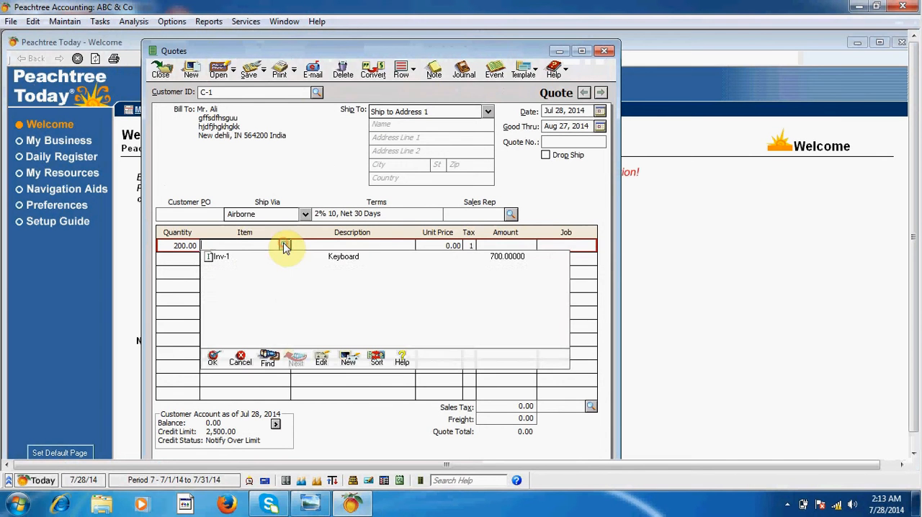
double_click(247, 257)
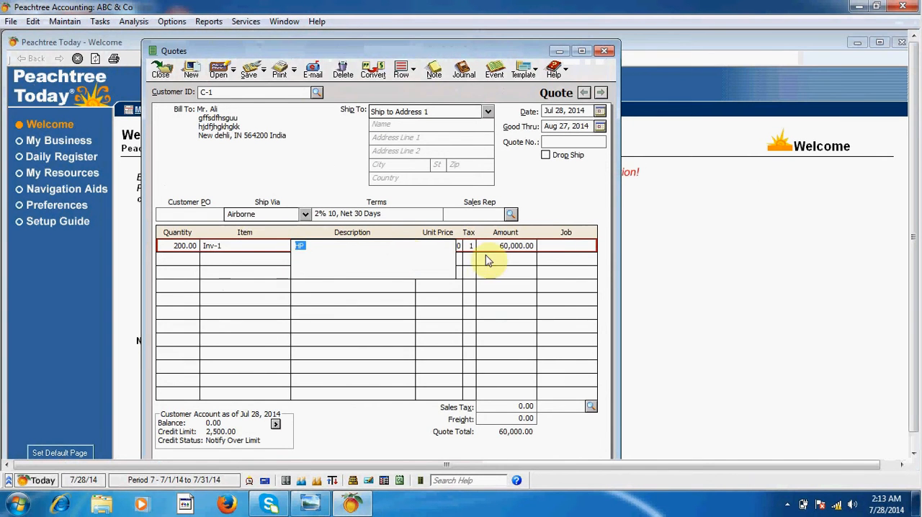
click(500, 247)
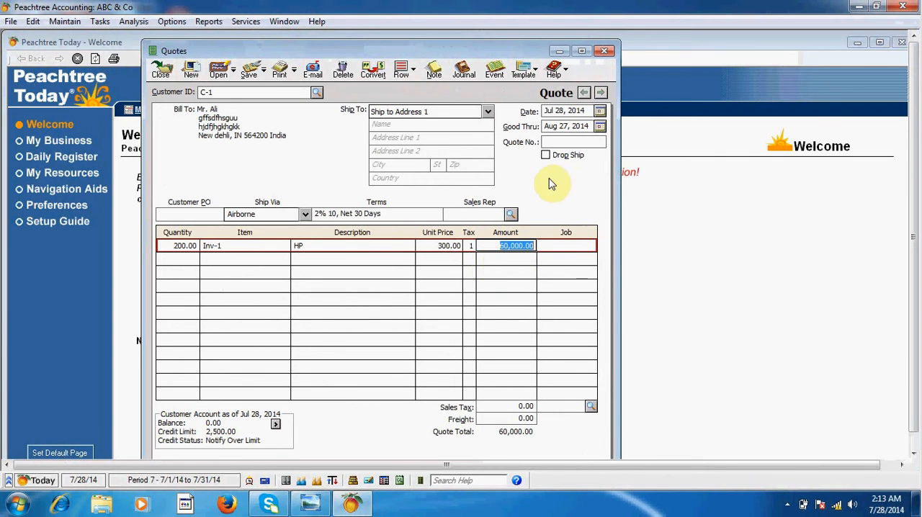
Step: Set the quote number to 1 and the freight to 6000, and save and close the quote
click(556, 141)
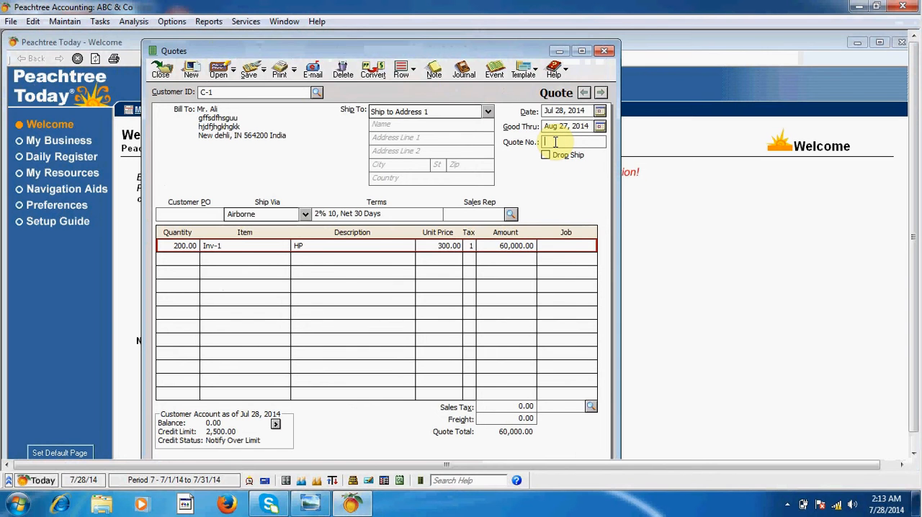
text(1)
click(532, 419)
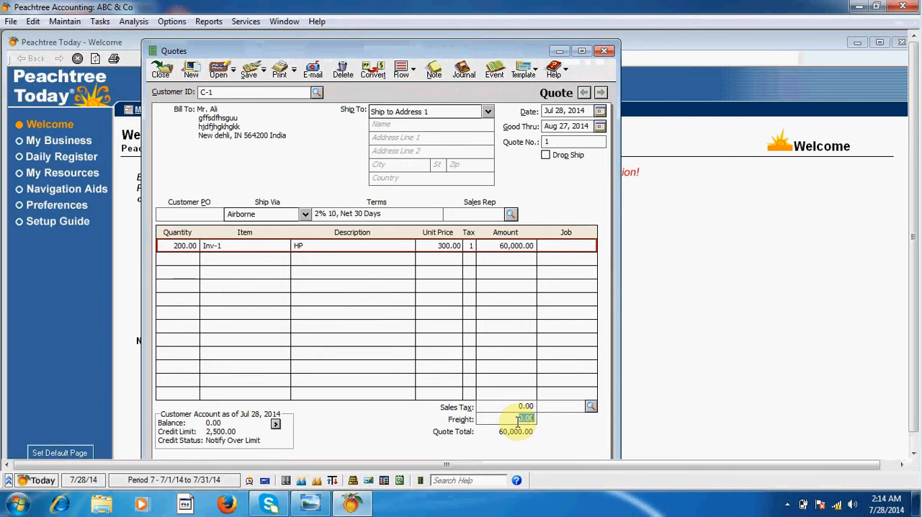
text(6000)
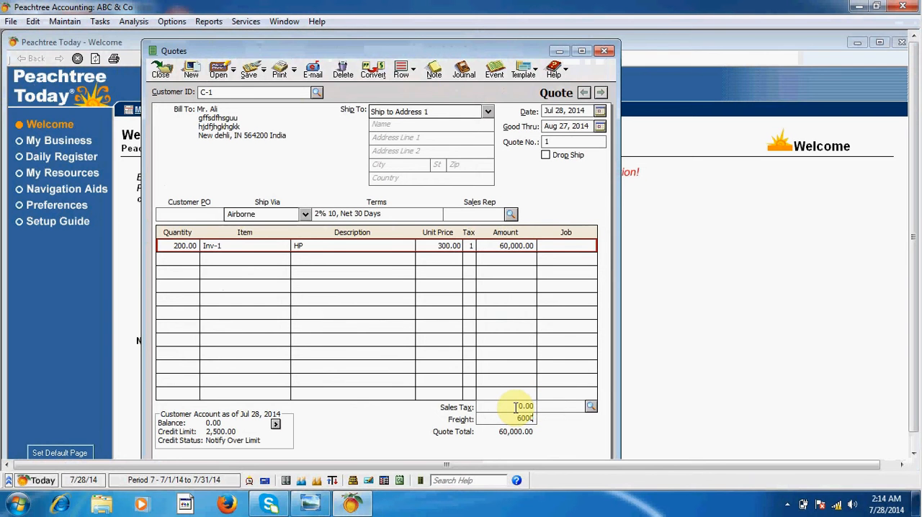
click(516, 408)
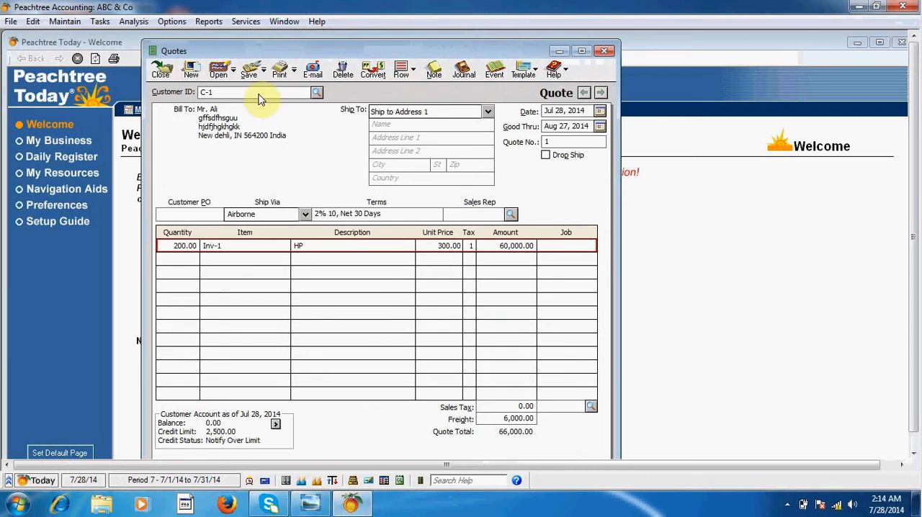
click(251, 72)
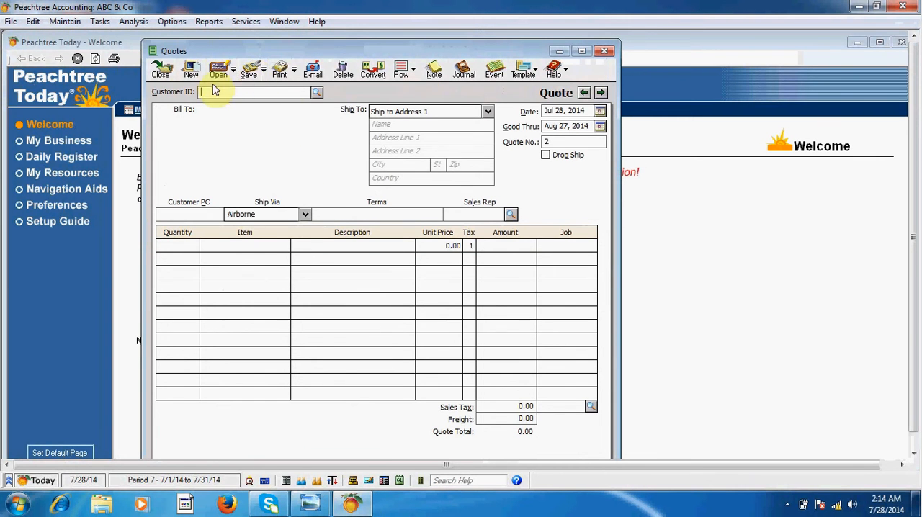
click(162, 75)
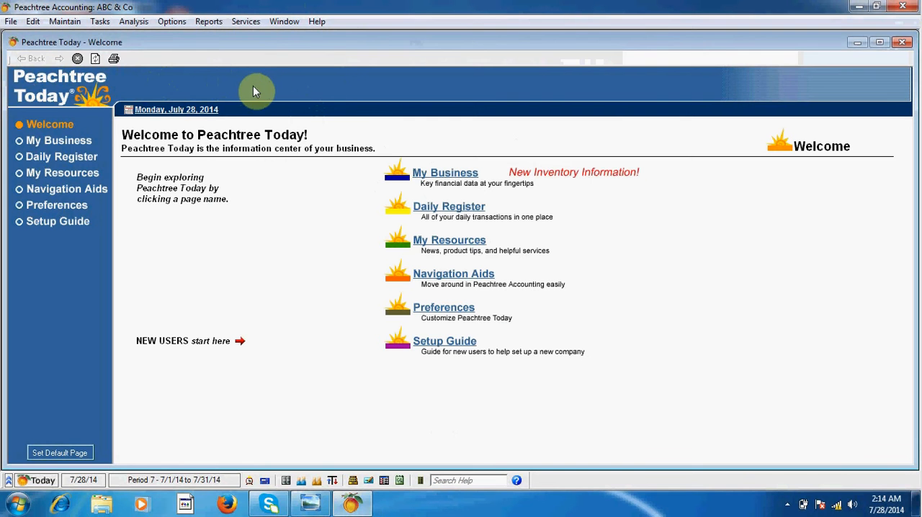
Step: Bring up saved quote 1 again in the quote entry window and open its conversion options
click(103, 21)
mouse_move(246, 21)
mouse_move(100, 21)
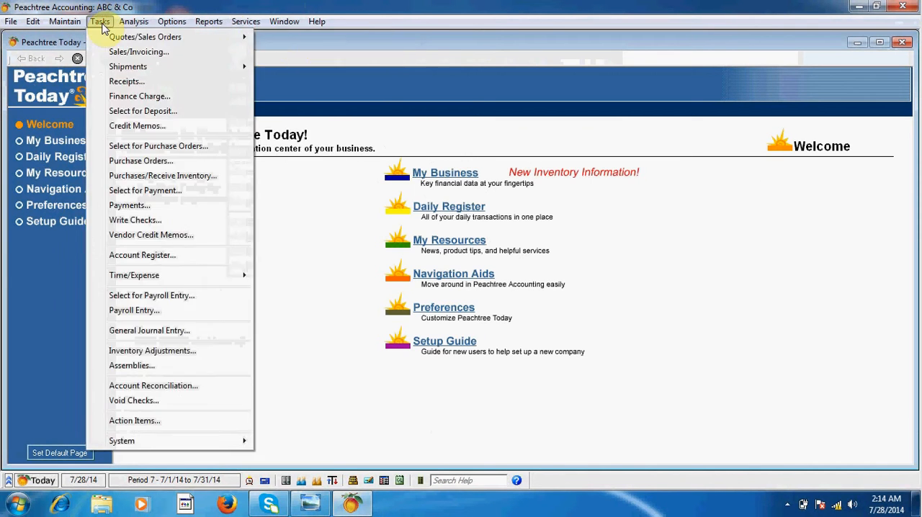
mouse_move(217, 37)
click(281, 37)
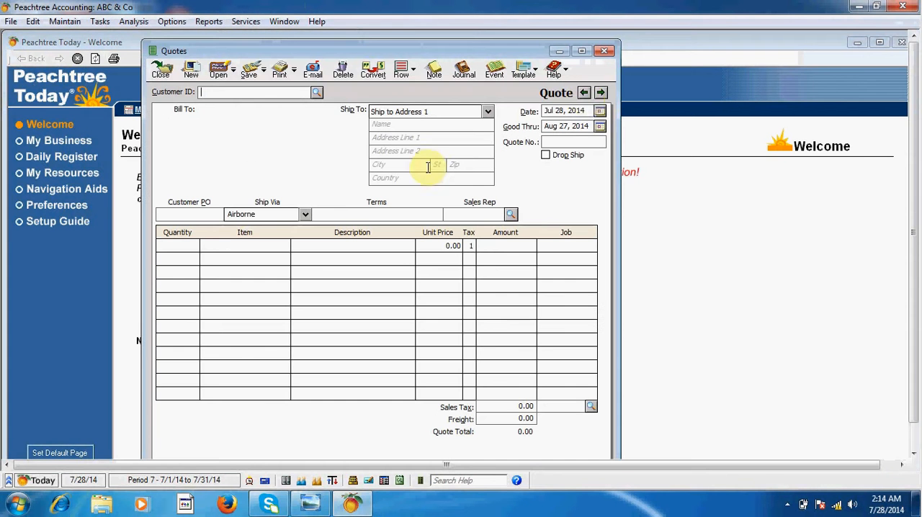
click(584, 94)
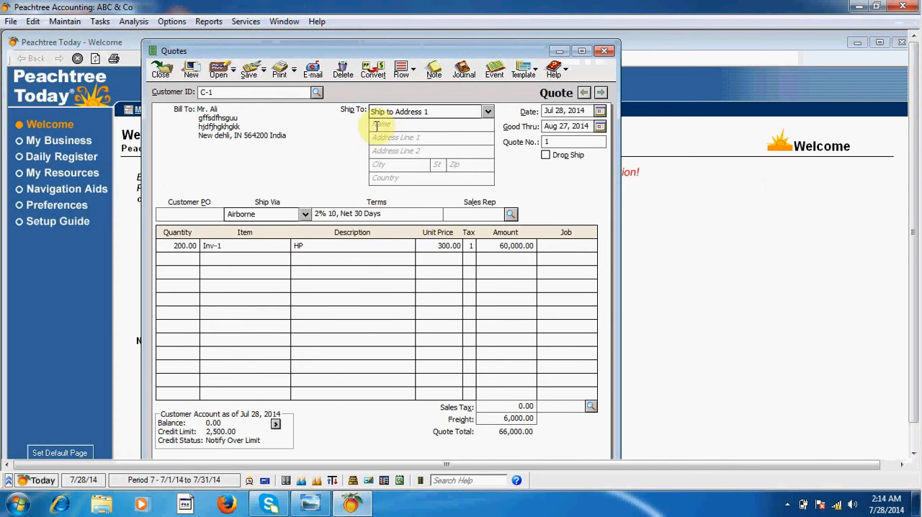
click(371, 75)
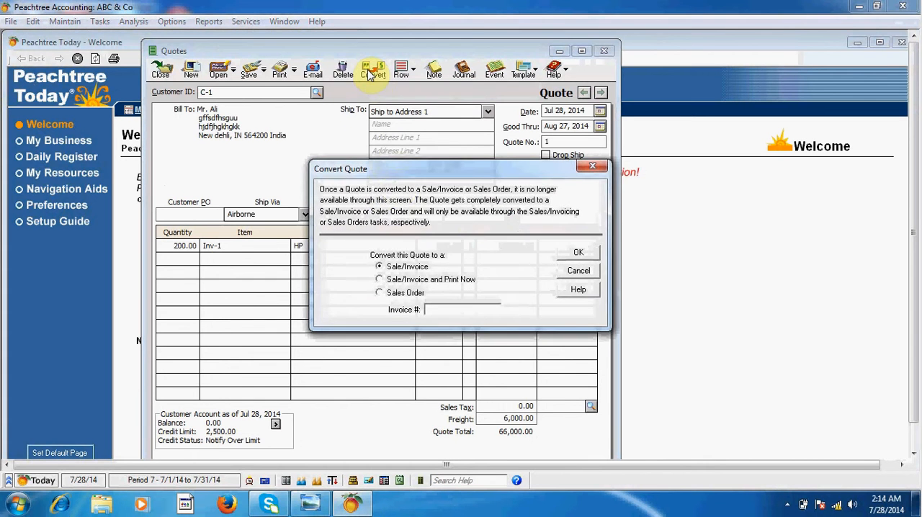
drag(386, 167, 318, 142)
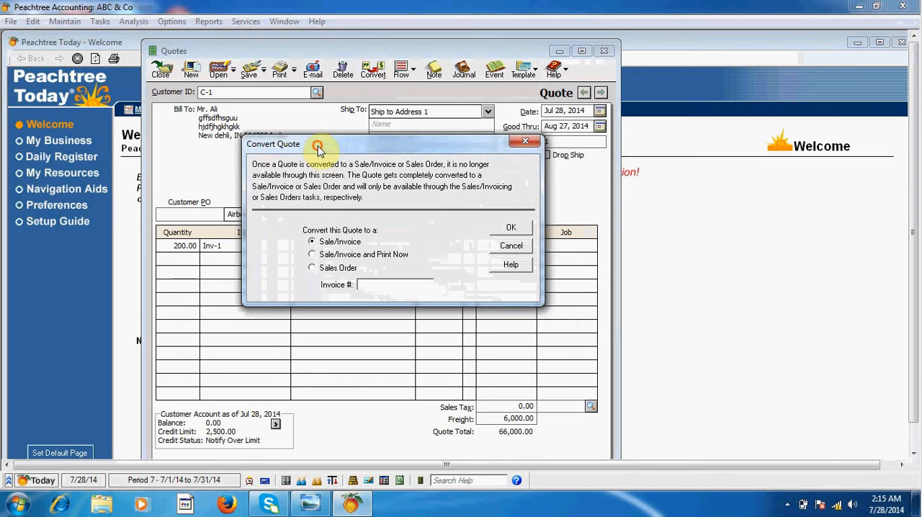
Step: Try the Sale/Invoice and Print Now and the Sales Order conversion options, returning to Sale/Invoice
click(314, 256)
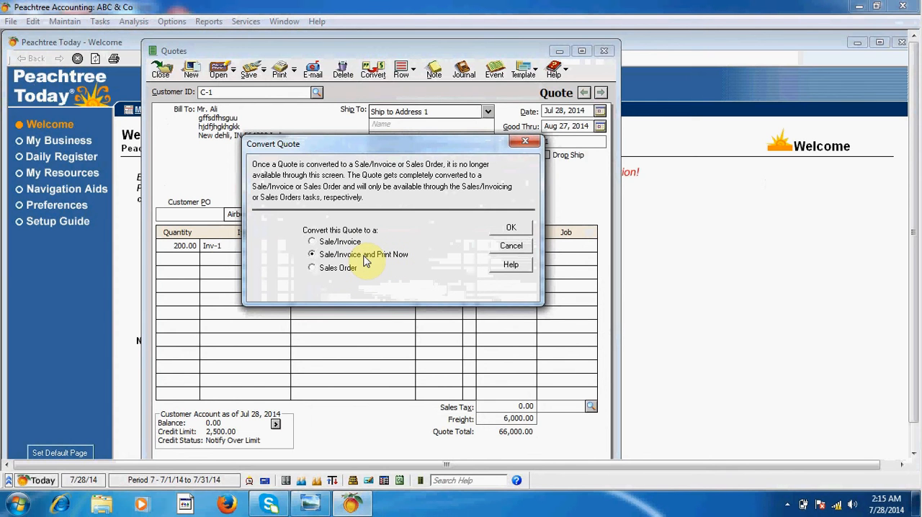
click(321, 245)
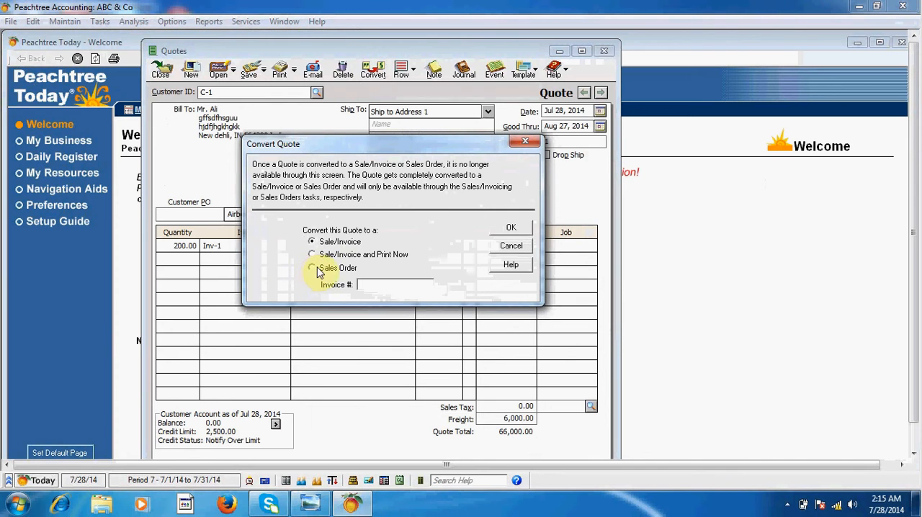
click(313, 269)
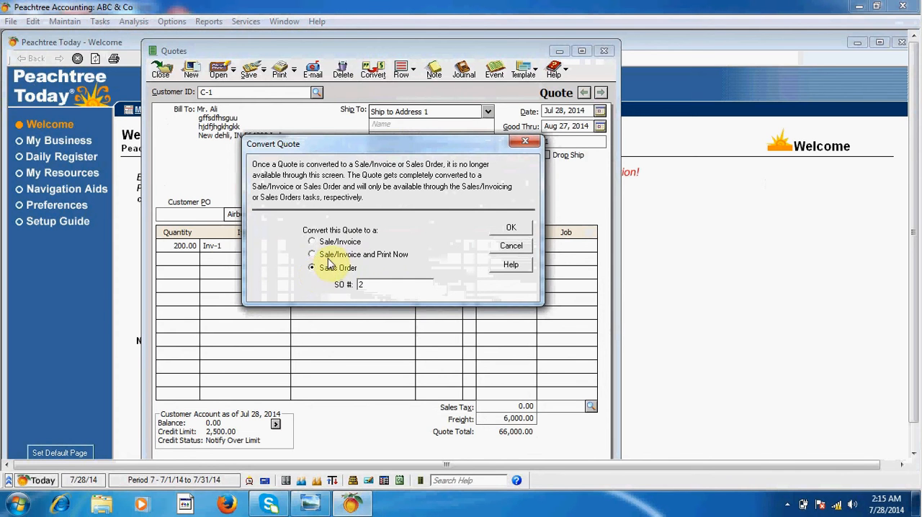
click(314, 245)
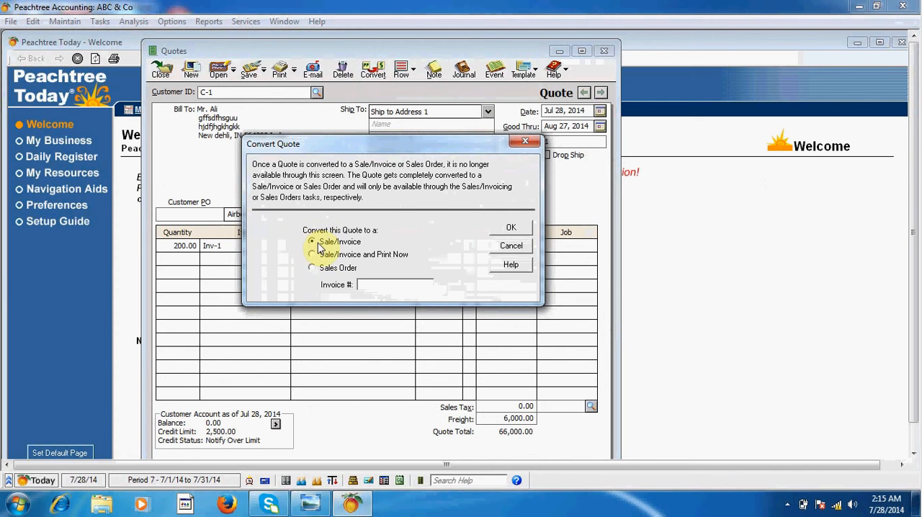
Step: Convert the quote to a sale/invoice with invoice number 2, accepting the exceeded credit limit, and close the quote window
click(364, 285)
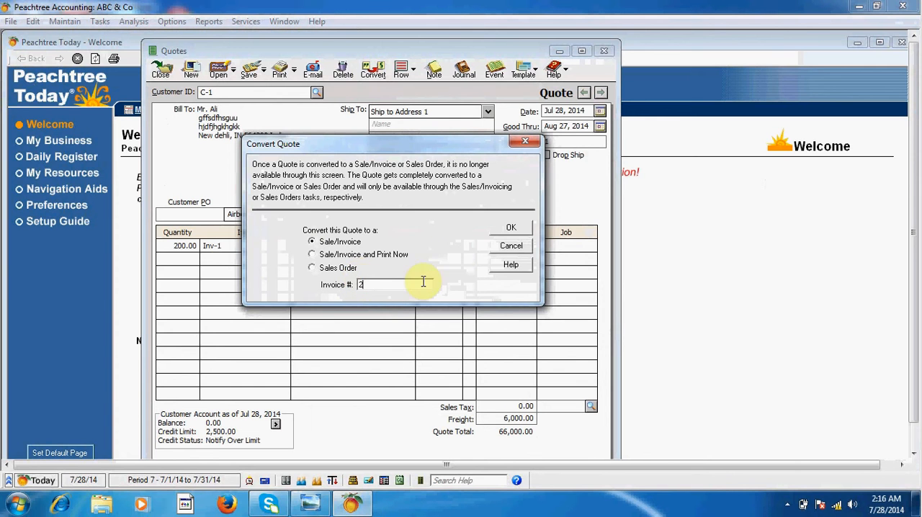
click(510, 230)
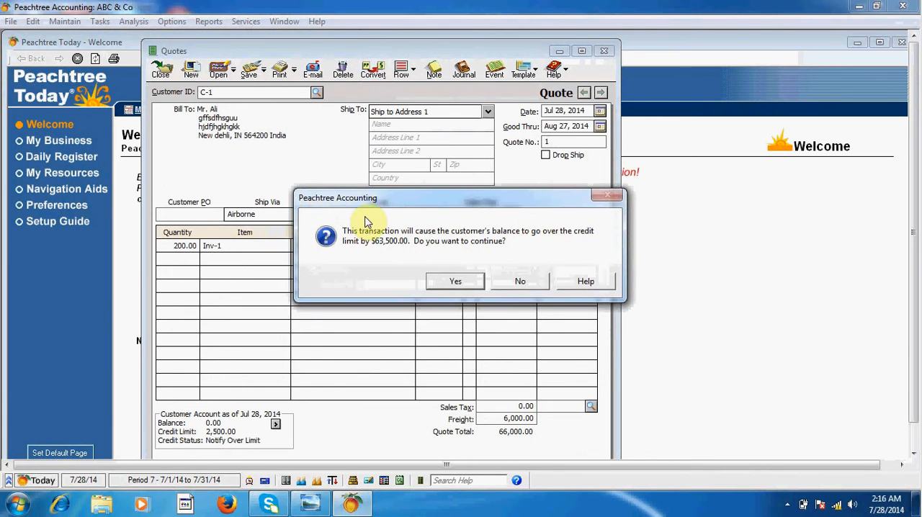
drag(390, 204, 336, 191)
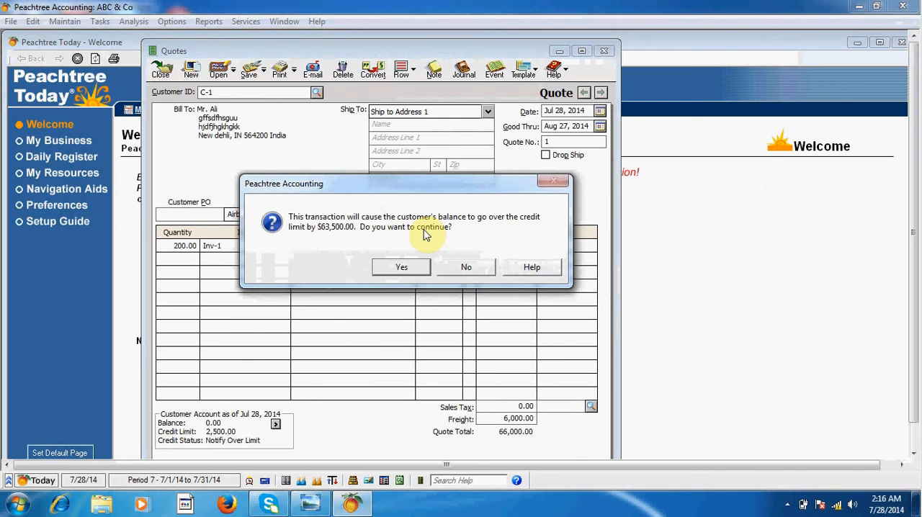
drag(323, 189, 303, 187)
mouse_move(366, 187)
mouse_down()
mouse_move(359, 171)
mouse_move(366, 191)
mouse_move(365, 180)
mouse_up()
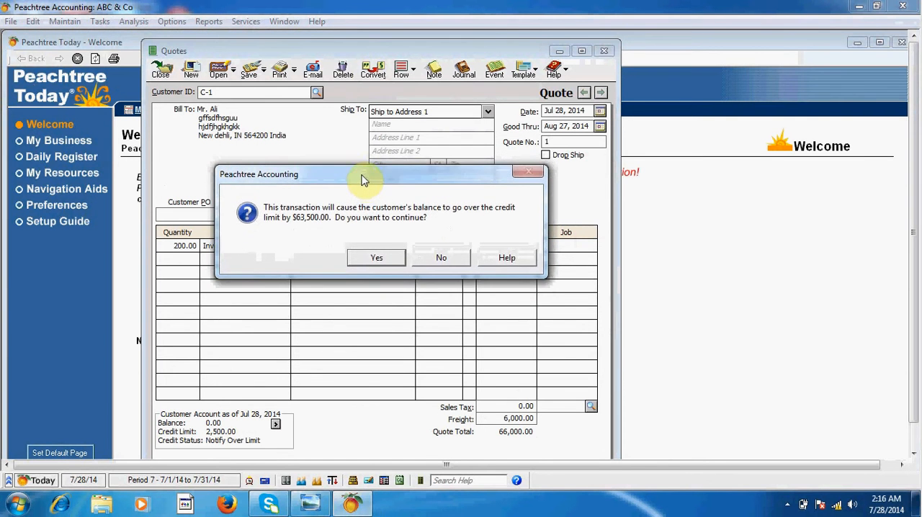
drag(366, 181, 349, 165)
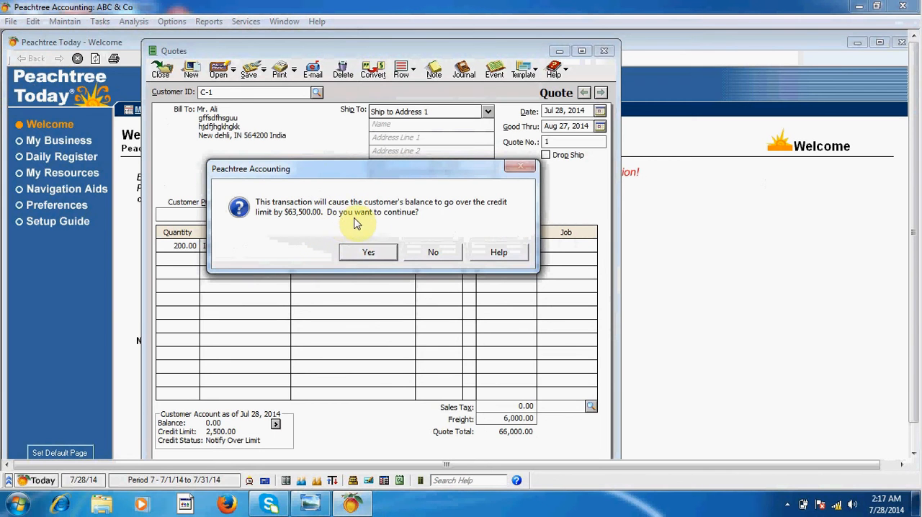
click(353, 253)
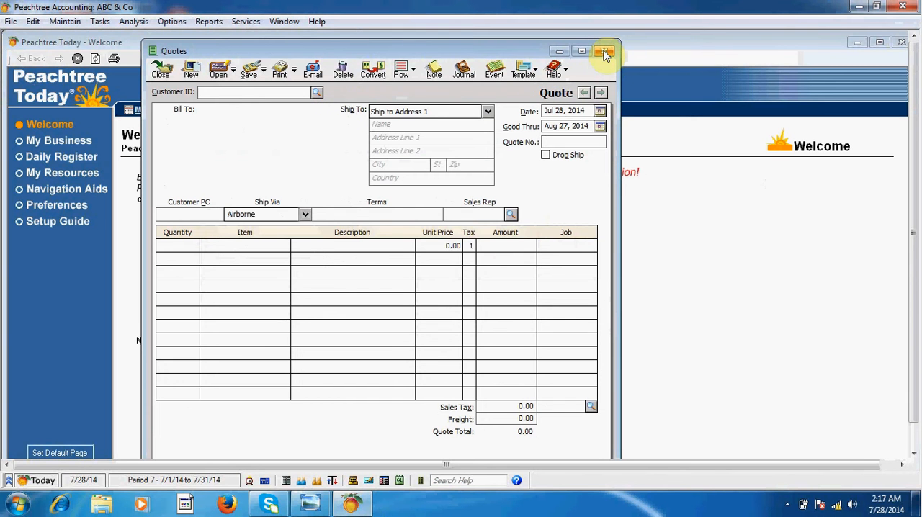
click(161, 72)
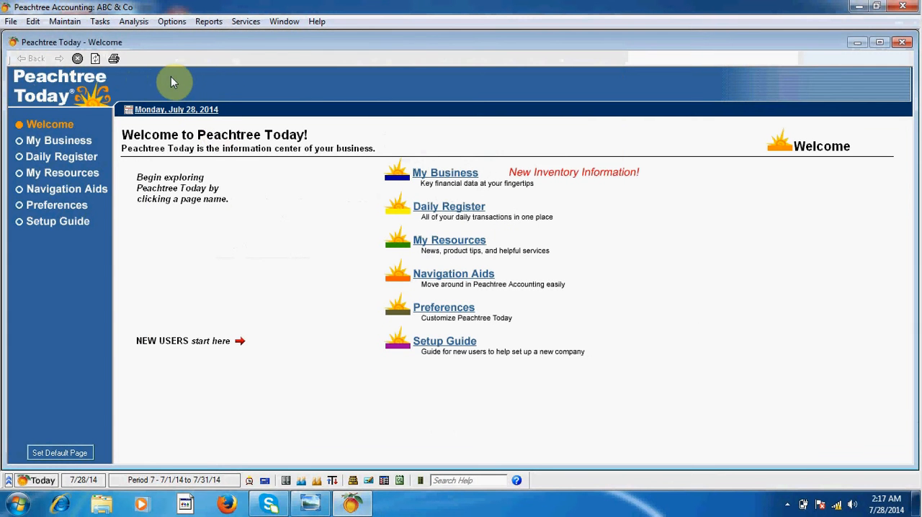
Step: Open a new customer receipt and set its deposit ticket ID to 2
click(105, 28)
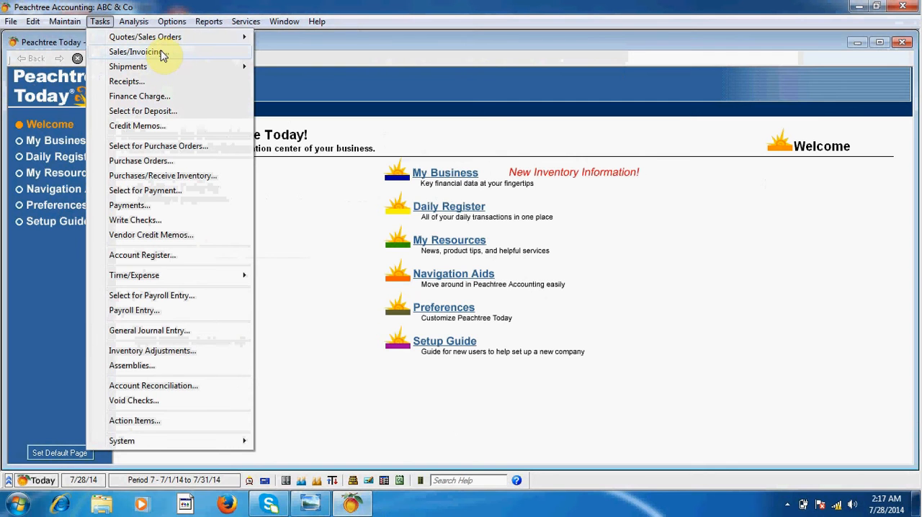
click(137, 82)
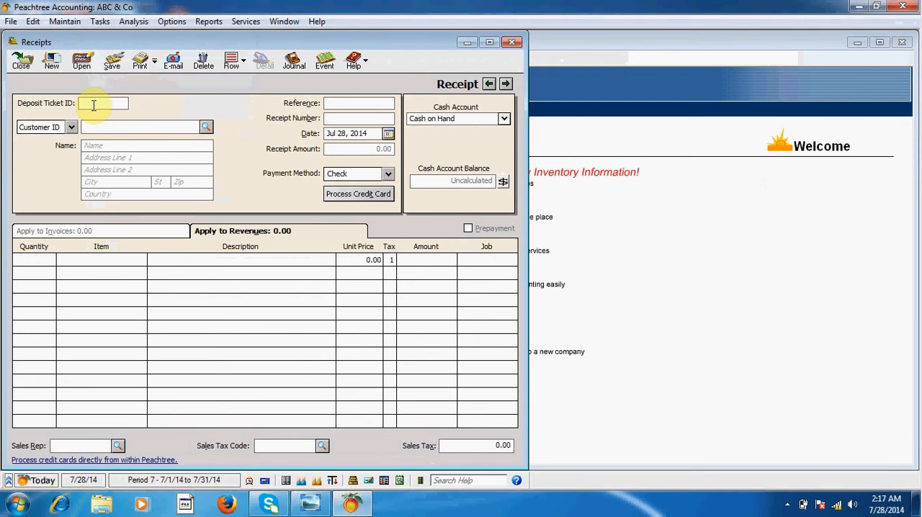
text(2)
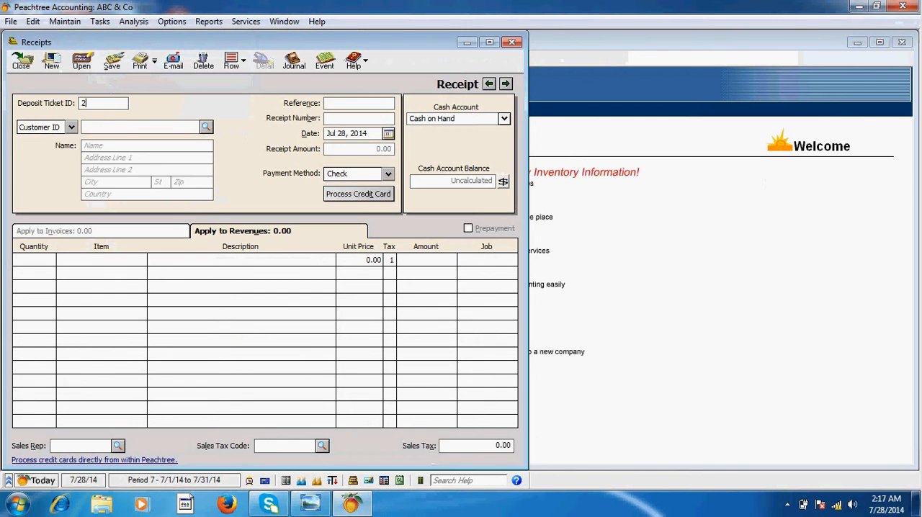
Step: Choose the first listed customer for the receipt and mark invoice 2 for full payment
click(206, 127)
click(152, 141)
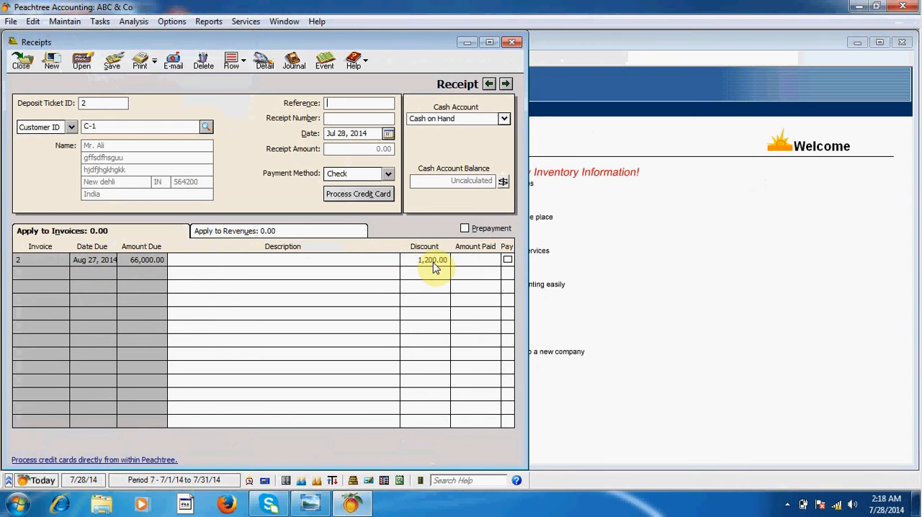
click(508, 260)
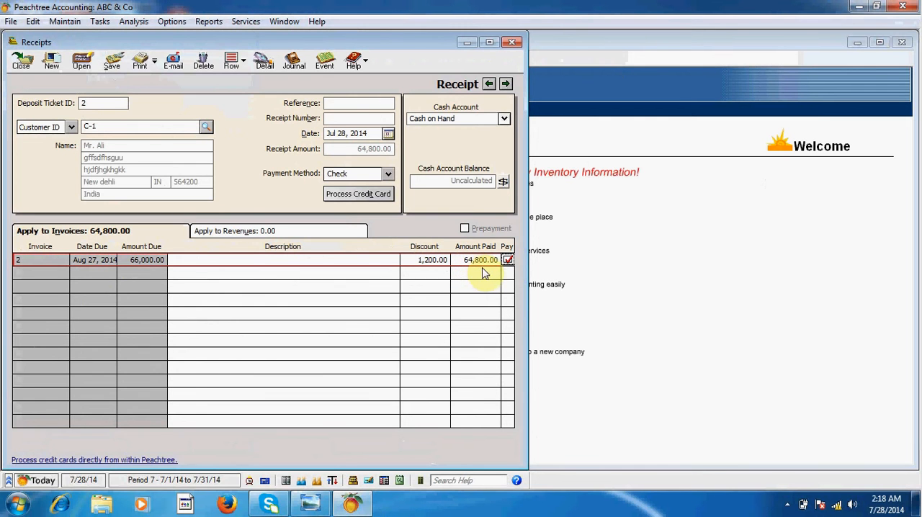
Step: Set the receipt's reference to 2 and receipt number to 542625, save it, and close the receipt window
click(329, 101)
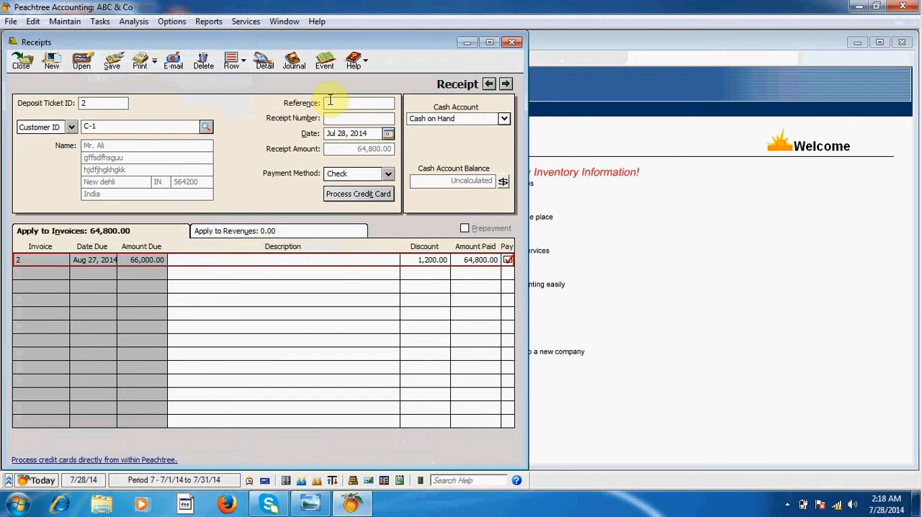
text(2)
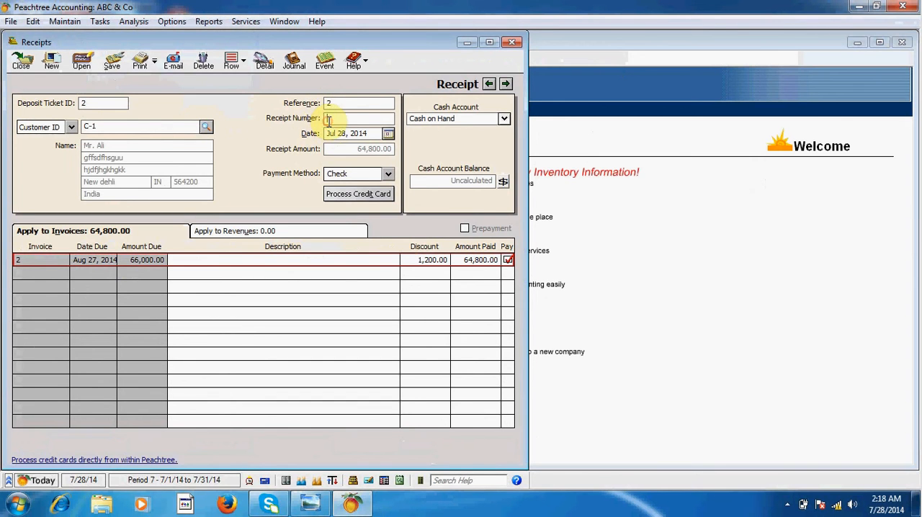
text(542625)
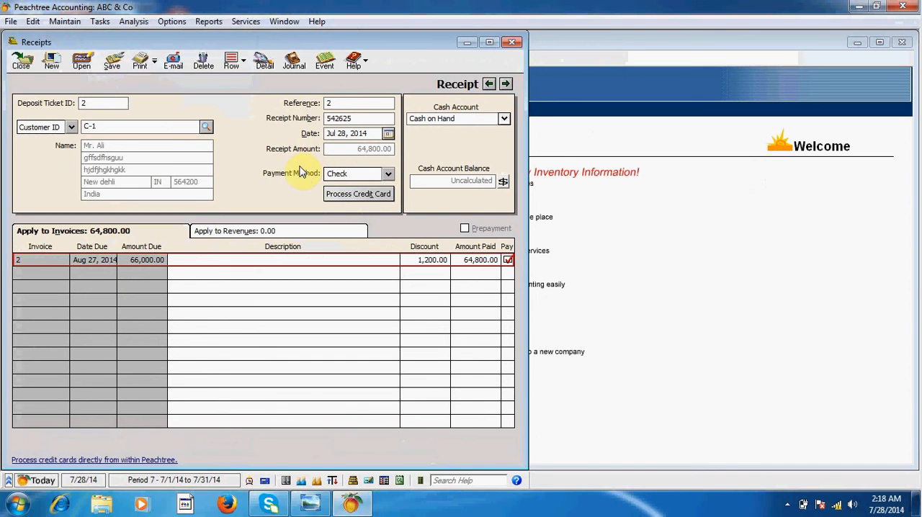
click(110, 65)
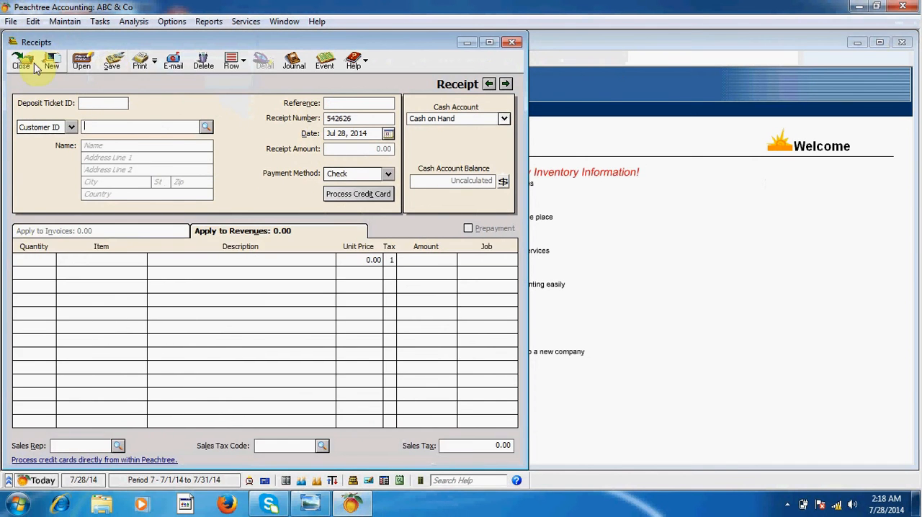
click(29, 62)
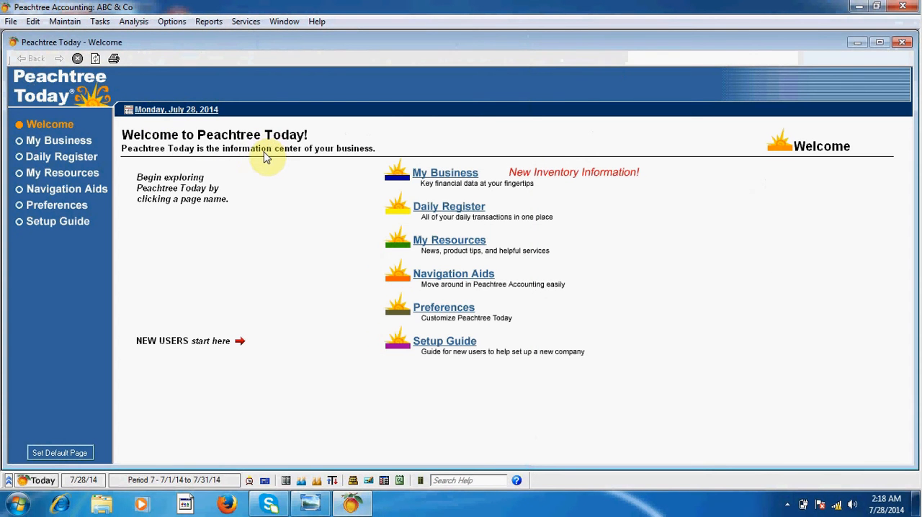
Step: View the Item List inventory report to check stock on hand, and close the report and report selection windows
click(209, 22)
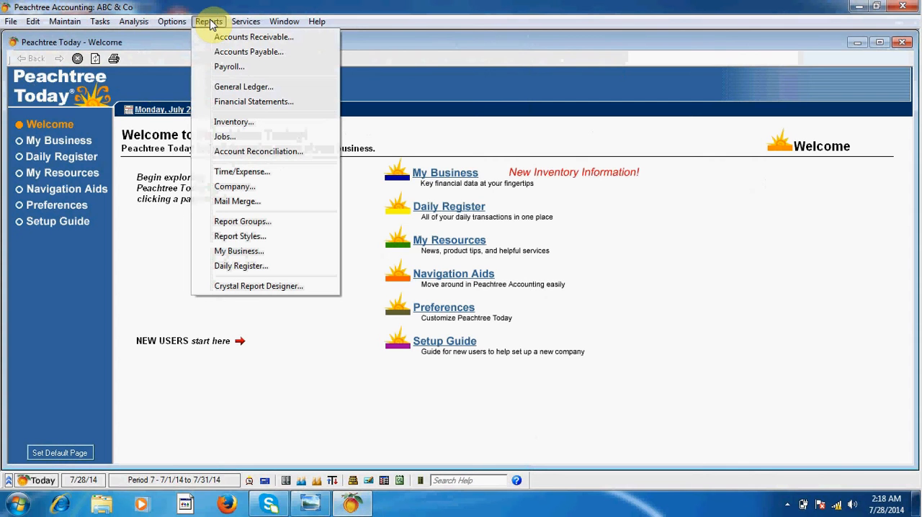
click(238, 125)
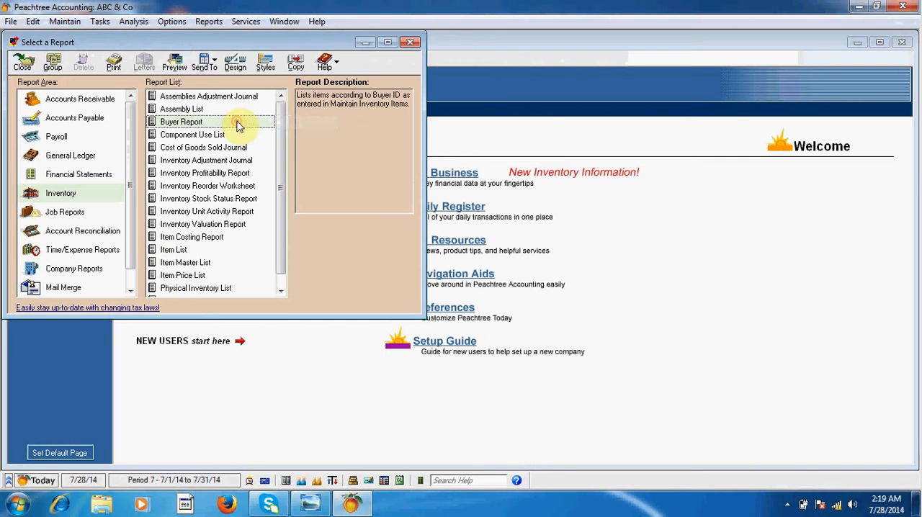
double_click(179, 255)
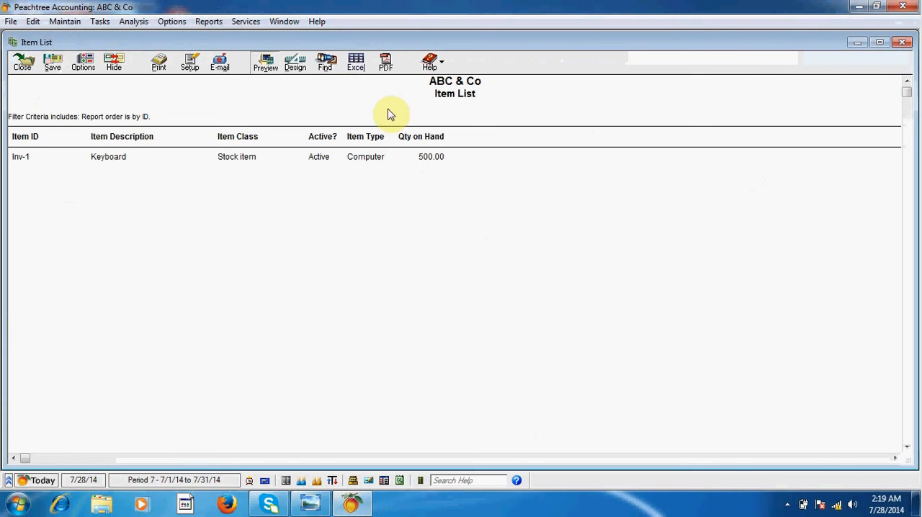
click(374, 45)
drag(375, 45, 374, 45)
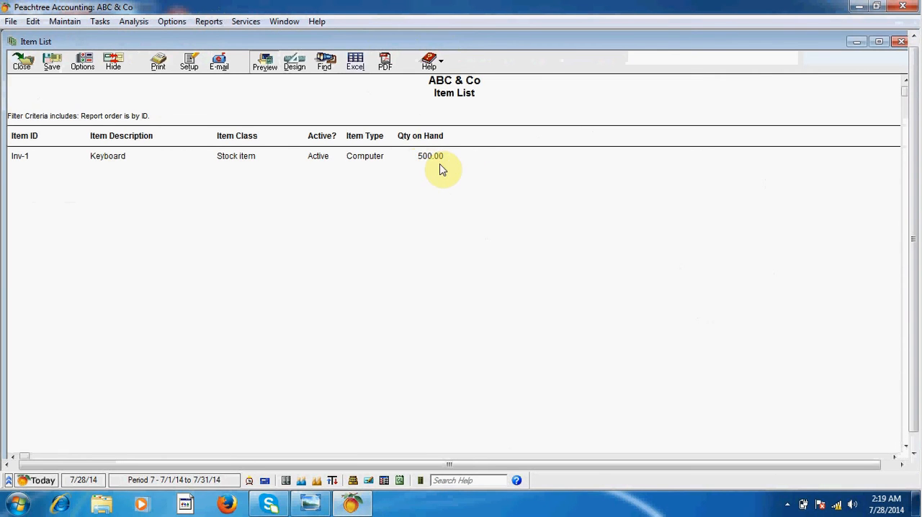
click(22, 62)
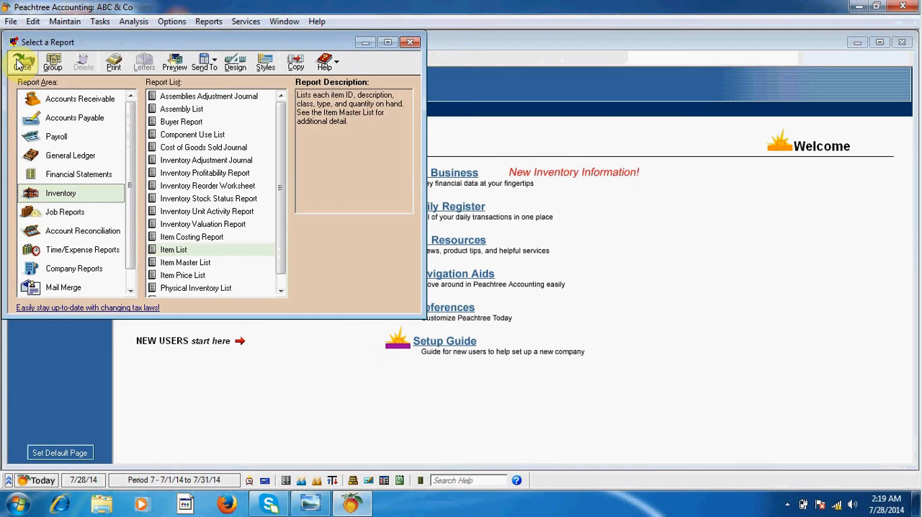
click(408, 43)
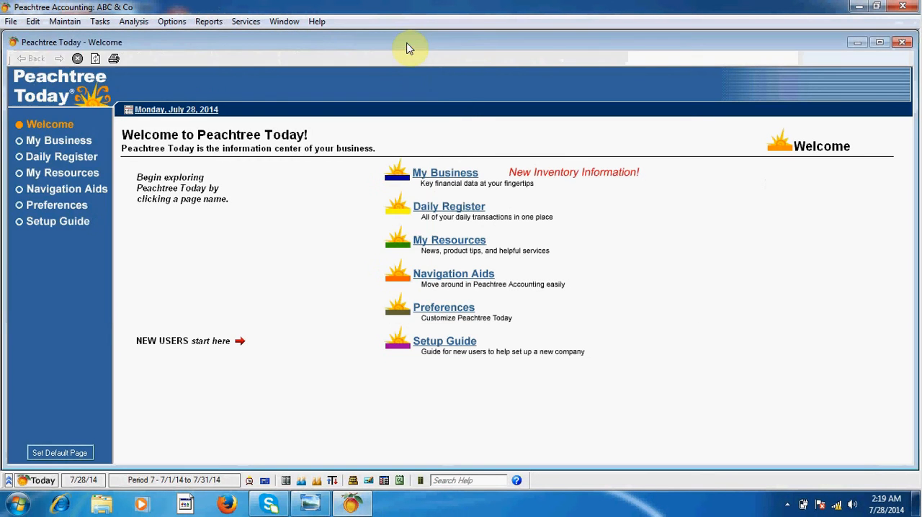
Step: Display the General Ledger and inspect the source receipt of the Cash on Hand entry with reference 2
click(420, 481)
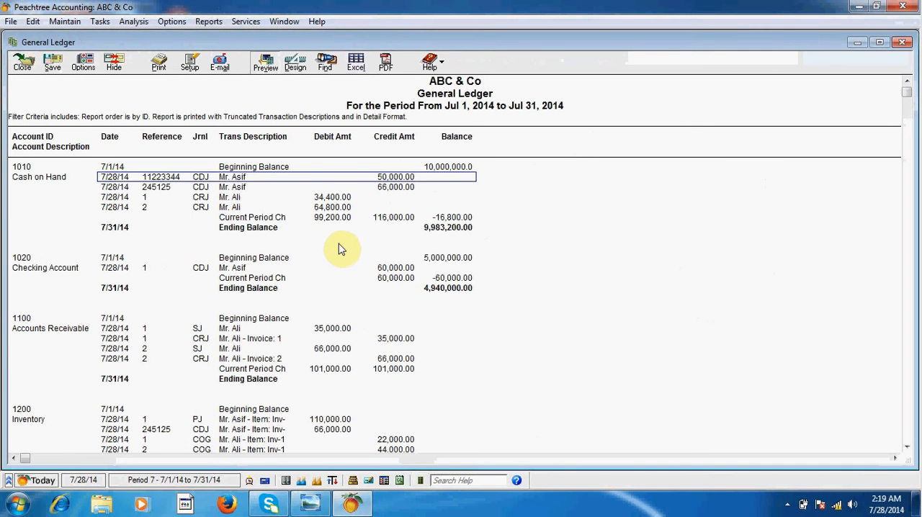
click(331, 208)
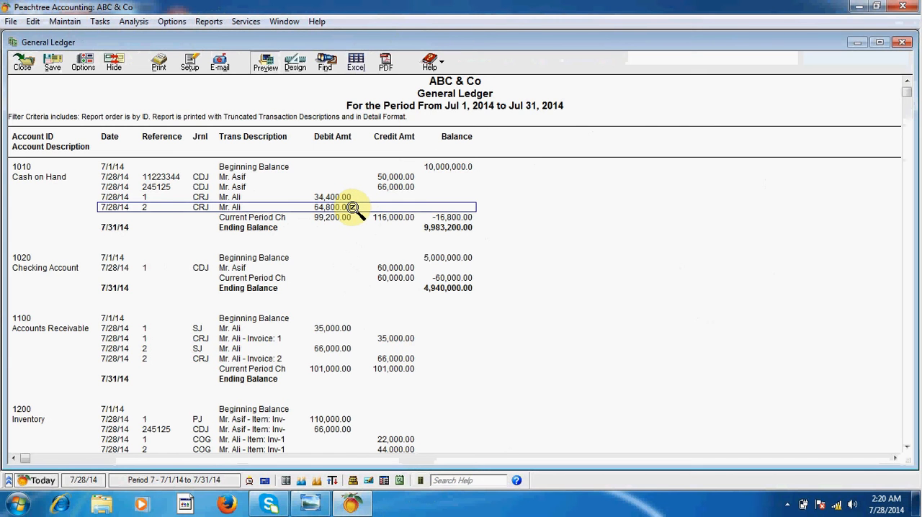
double_click(354, 207)
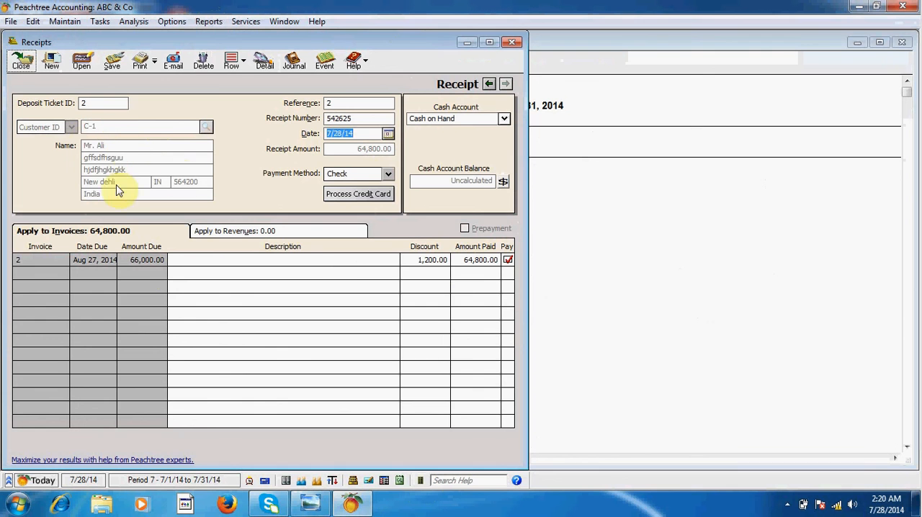
click(511, 43)
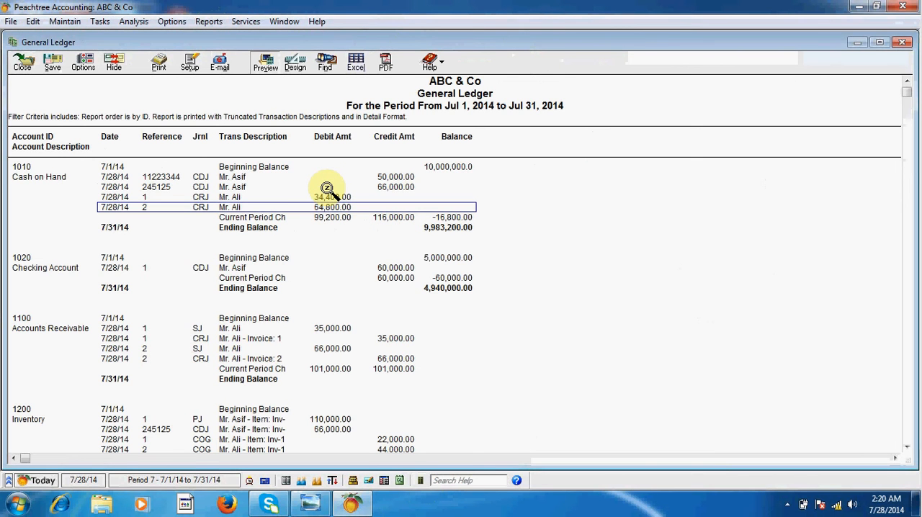
Step: Inspect the source sales invoice of the Accounts Receivable SJ entry with reference 2
scroll(374, 339, down, 1)
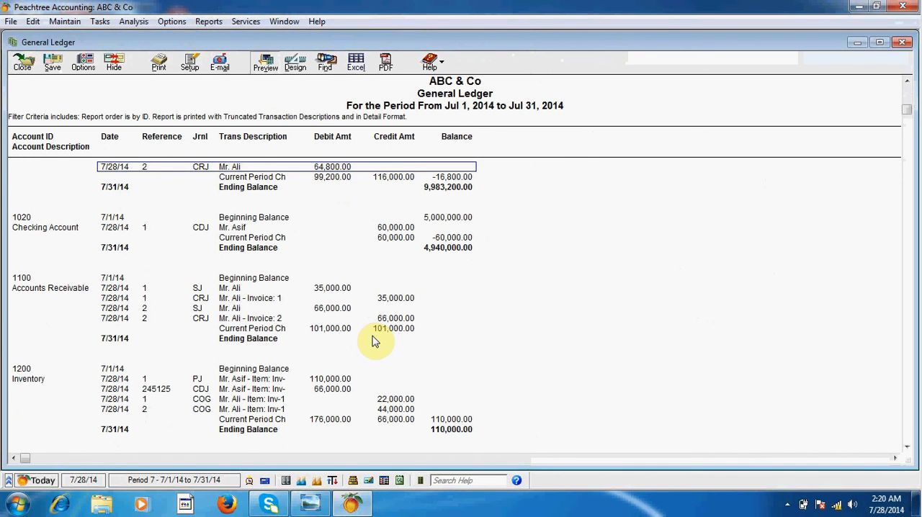
click(324, 309)
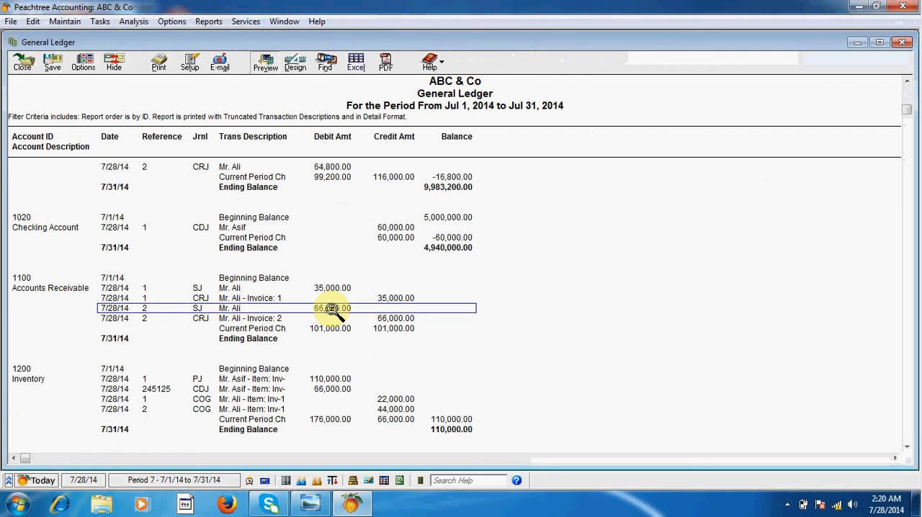
double_click(331, 308)
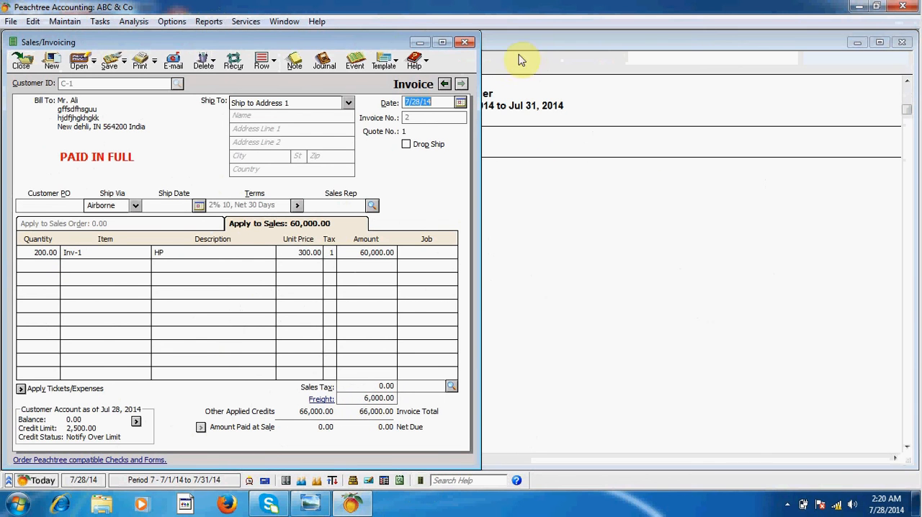
click(465, 42)
Step: Examine the Freight Expense entries for references 1 and 2 in the General Ledger
scroll(356, 288, down, 10)
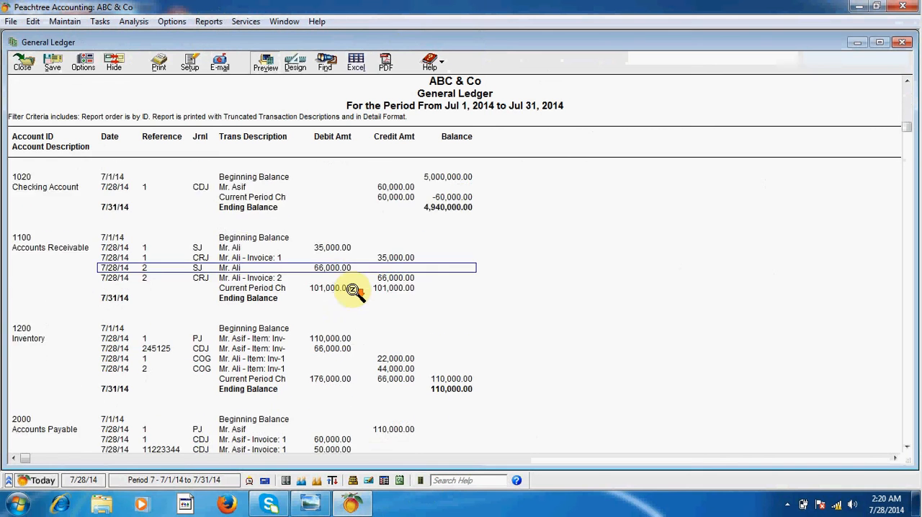
scroll(366, 297, down, 7)
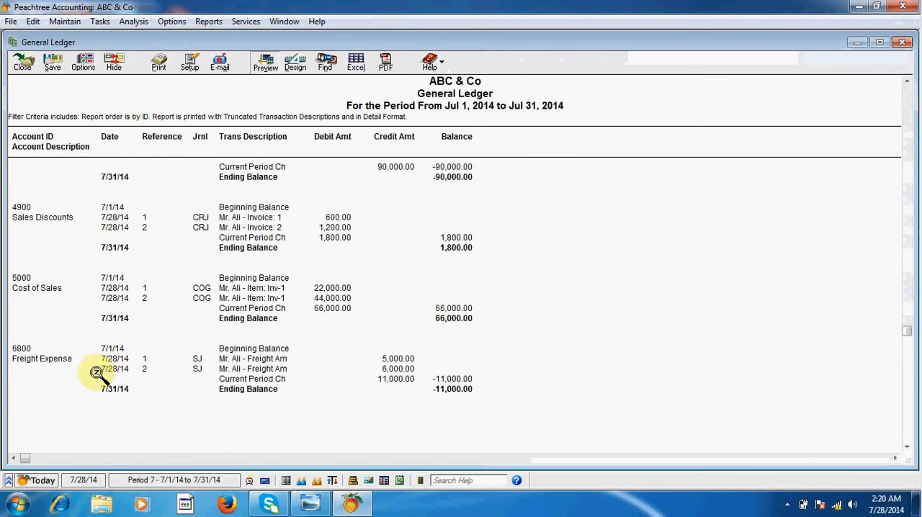
click(394, 360)
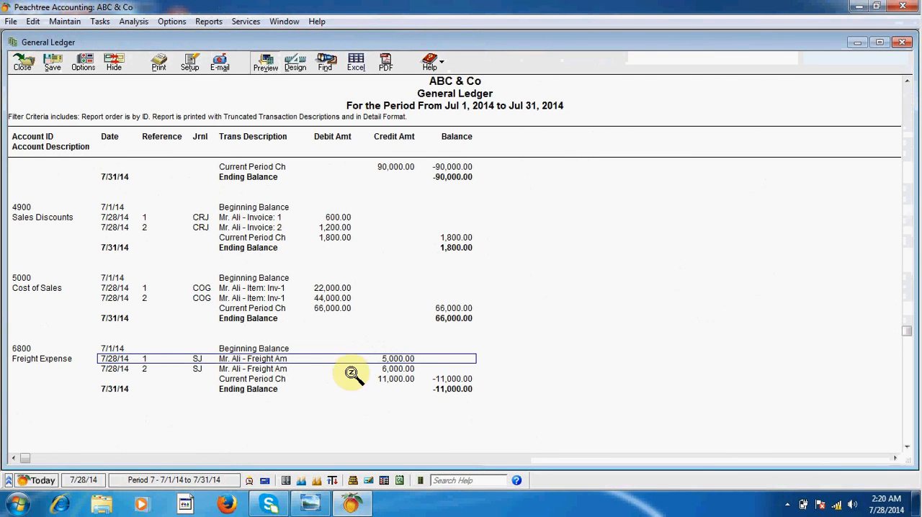
click(375, 370)
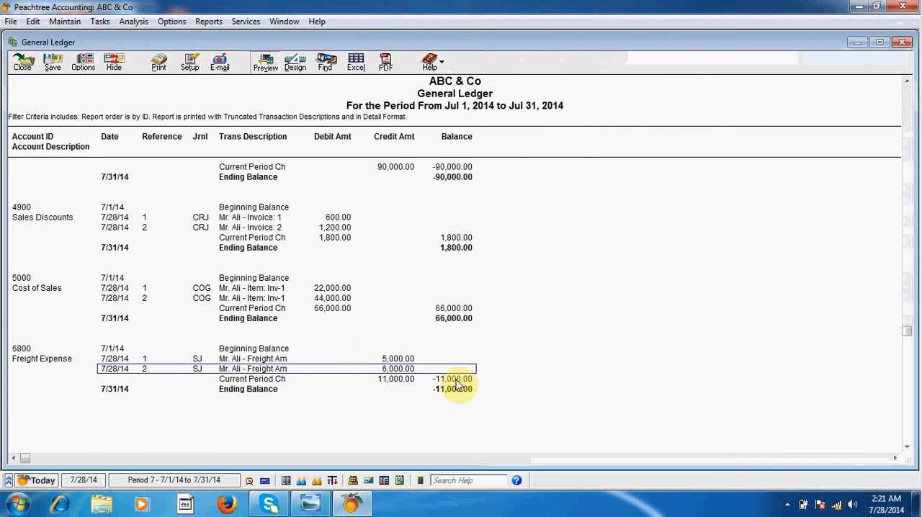
Step: Review the General Ledger's income, payables, inventory, receivables and cash accounts, and close the report
scroll(320, 366, up, 2)
scroll(320, 373, up, 2)
scroll(321, 373, up, 3)
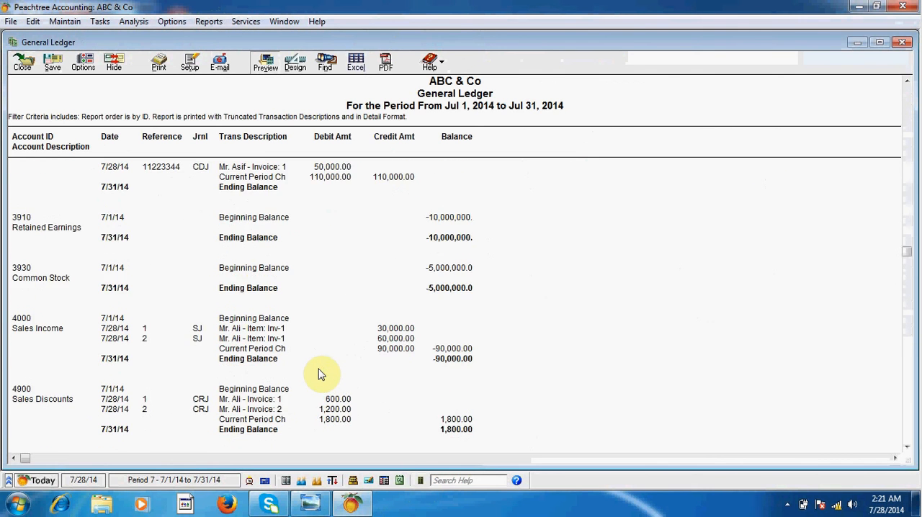
scroll(320, 373, up, 12)
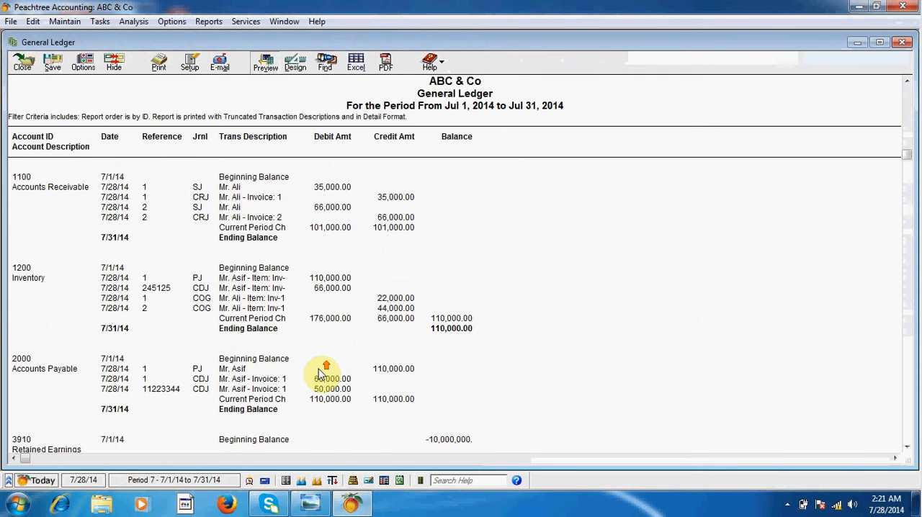
scroll(321, 373, up, 1)
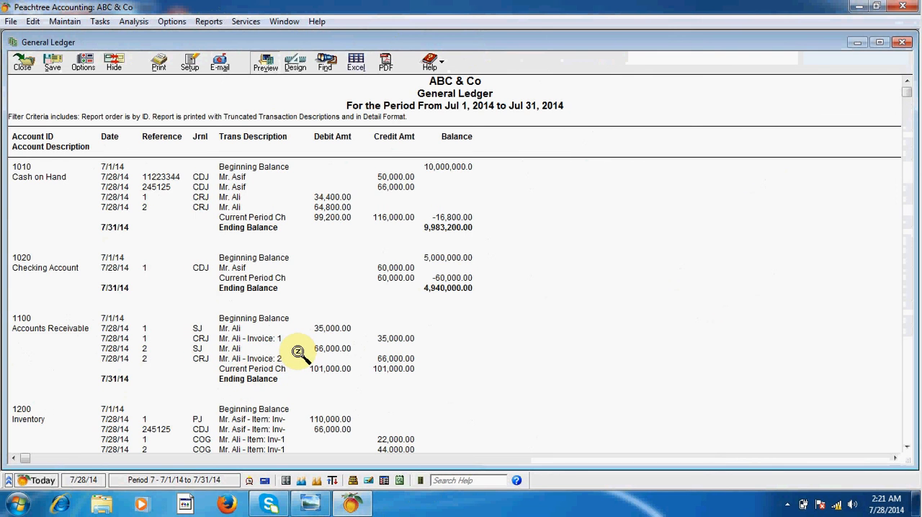
scroll(298, 352, down, 4)
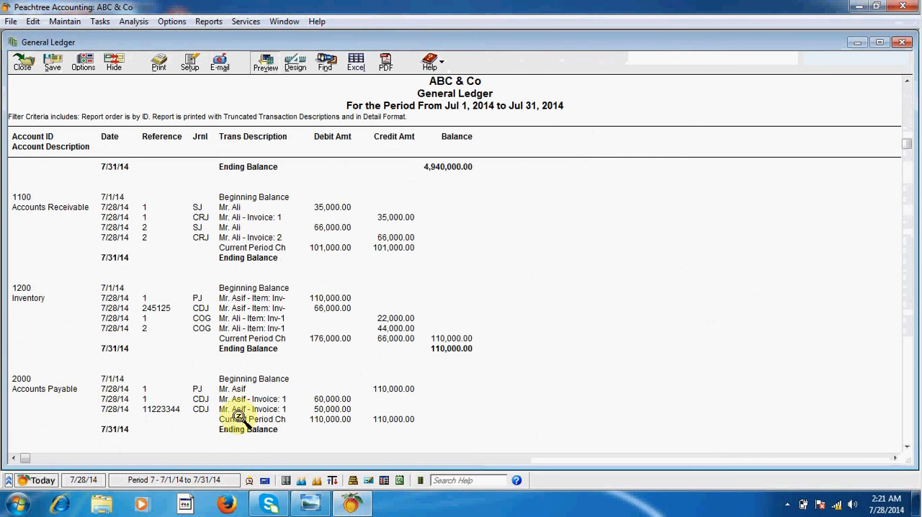
scroll(297, 422, up, 4)
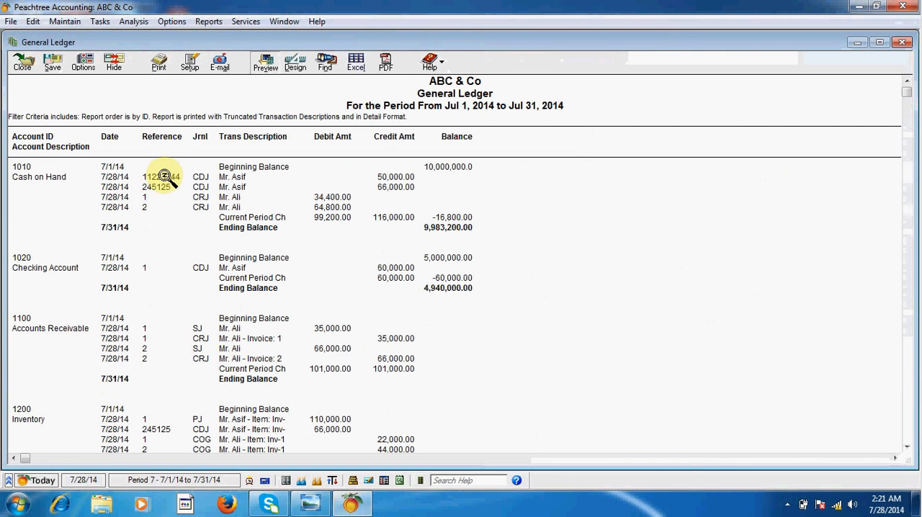
click(21, 66)
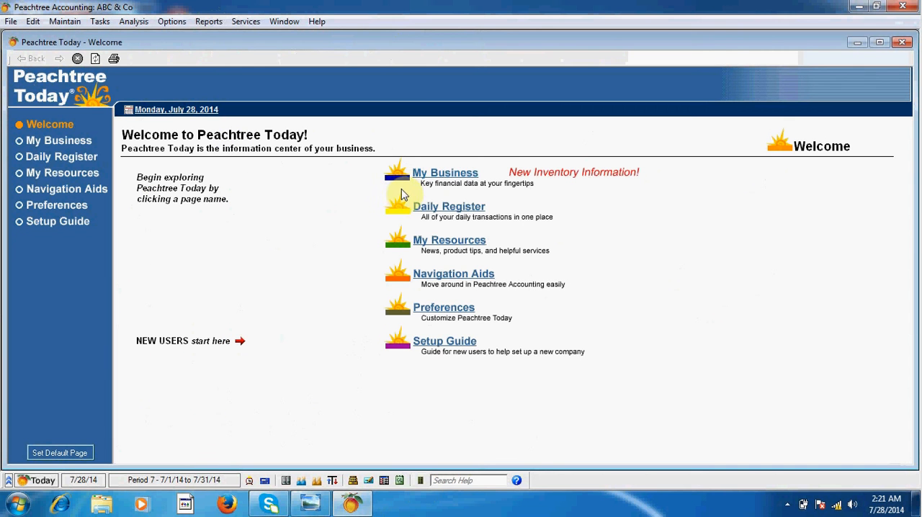